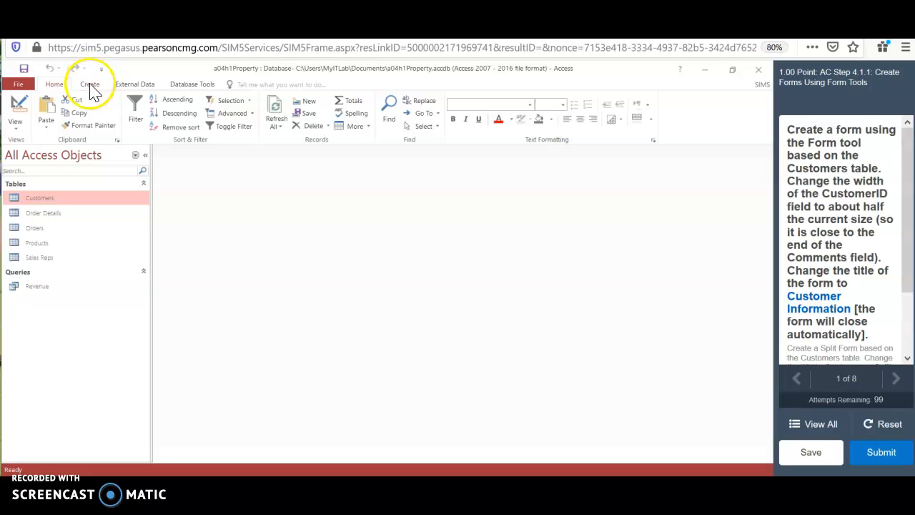
# - Create a form based on the Customers table with the Form tool
pyautogui.click(90, 86)
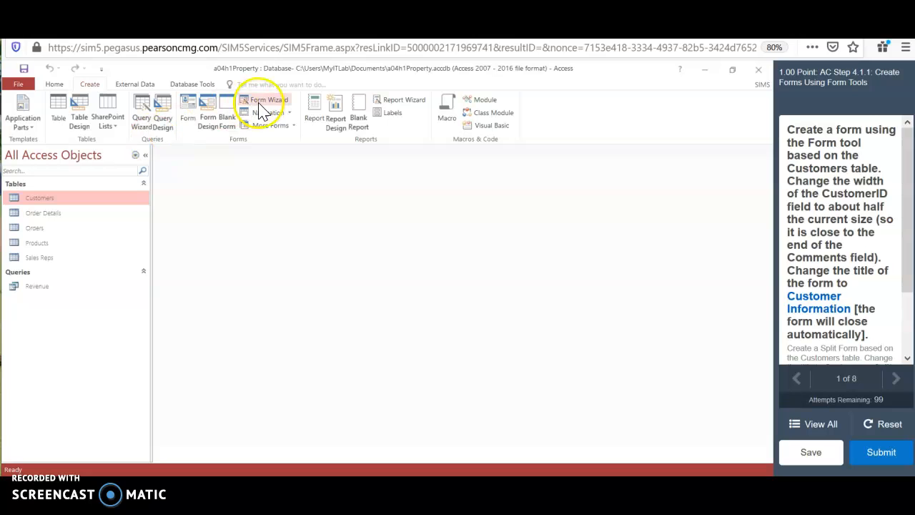
pyautogui.click(194, 120)
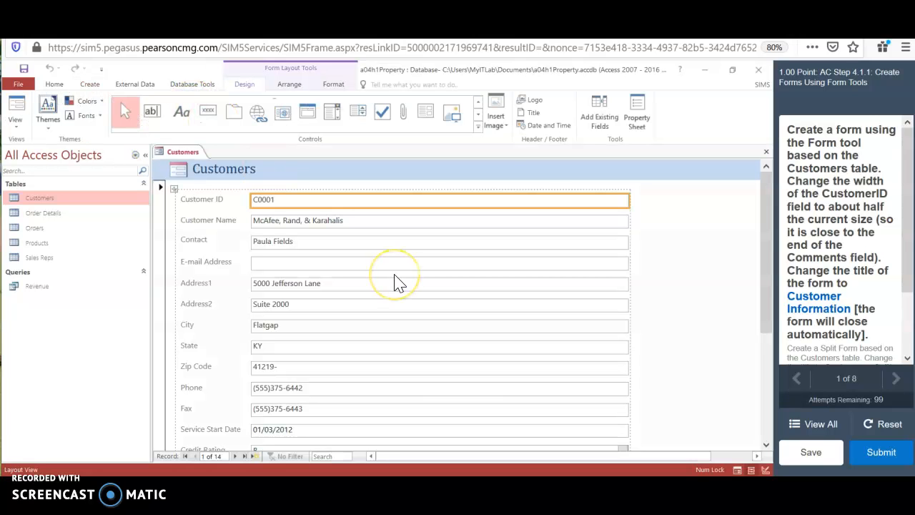
pyautogui.scroll(-1, 398, 280)
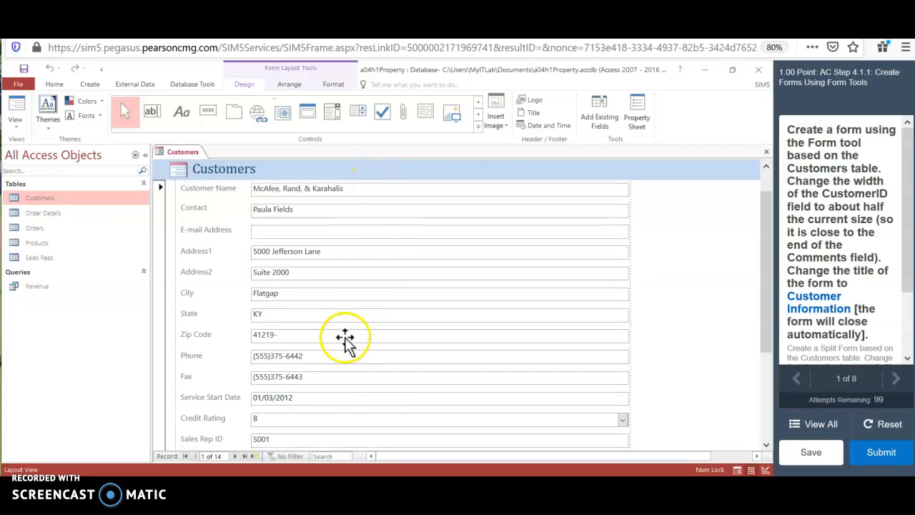
pyautogui.scroll(-3, 340, 405)
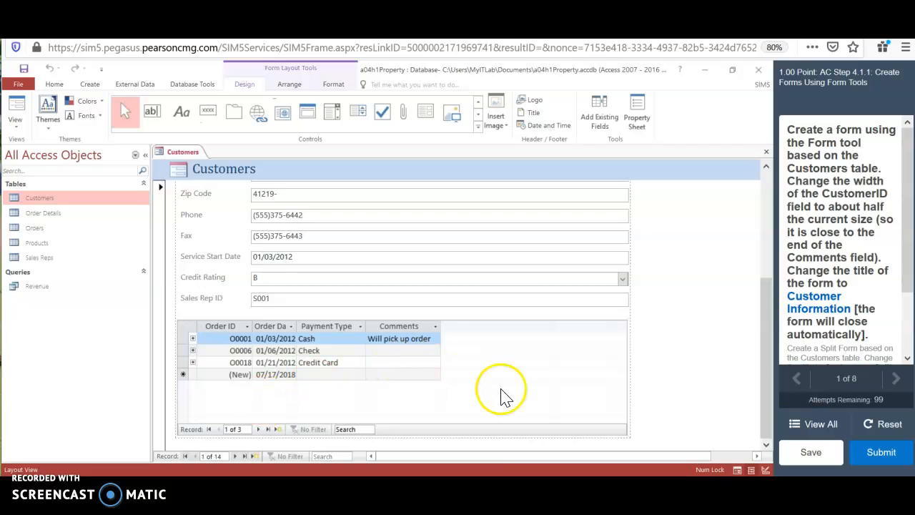
pyautogui.scroll(5, 579, 236)
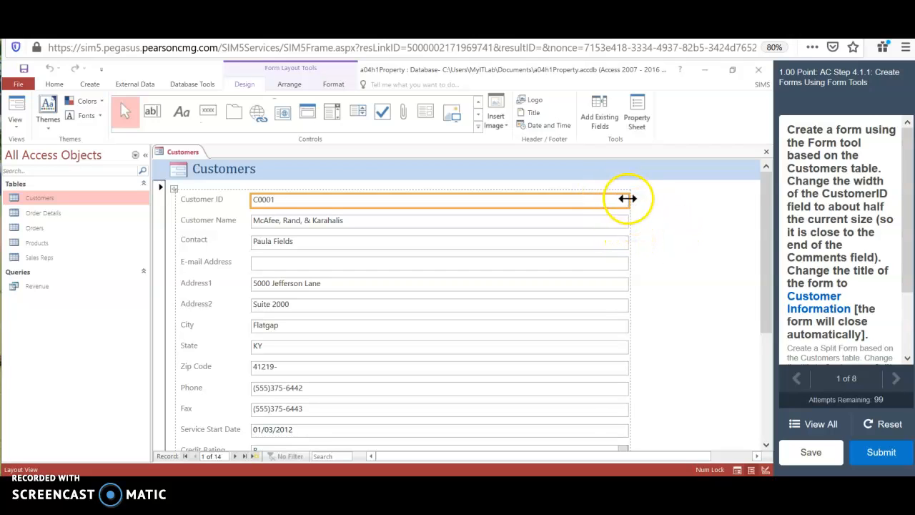
# - Try to shrink the form's Customer ID field to about half its current width
pyautogui.moveTo(627, 199); pyautogui.dragTo(482, 234)
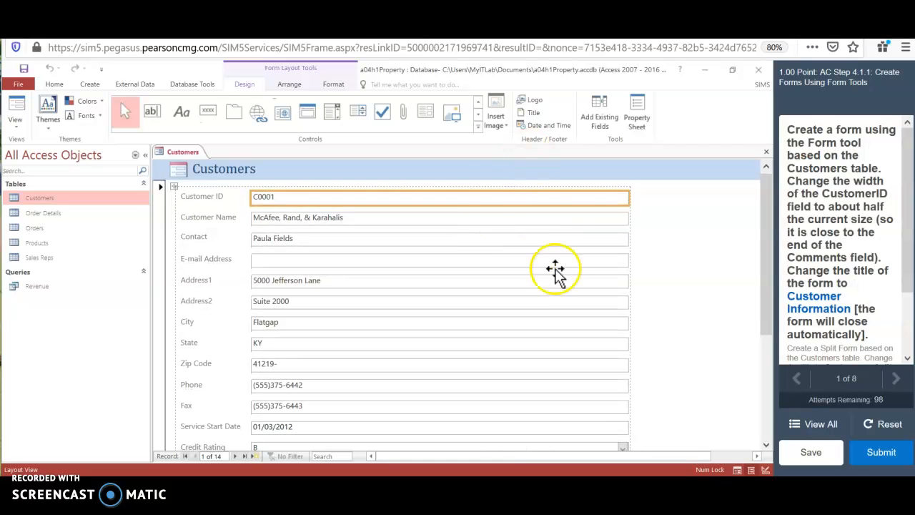
pyautogui.scroll(-2, 556, 272)
pyautogui.scroll(2, 559, 294)
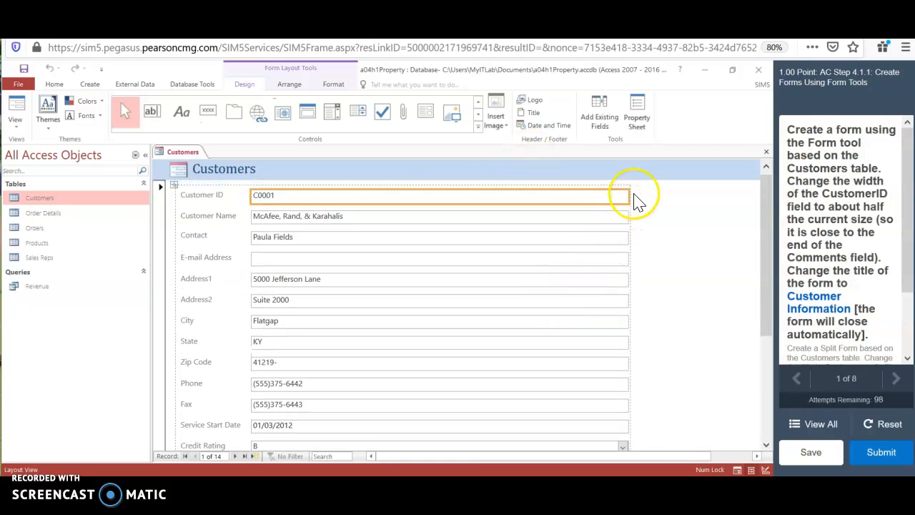
pyautogui.moveTo(627, 195); pyautogui.dragTo(458, 215)
# - Narrow the form's field column to about half its width, close to the end of the subform's Comments column
pyautogui.scroll(-3, 518, 300)
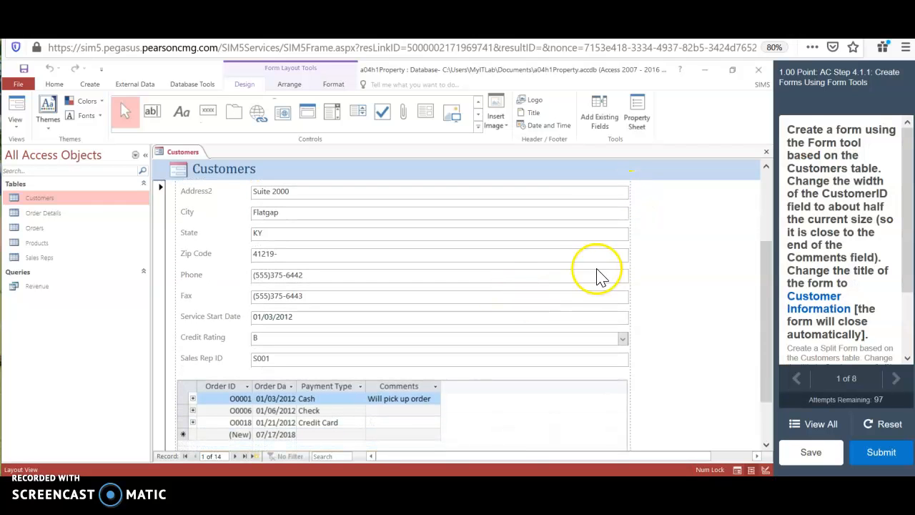
pyautogui.click(625, 255)
pyautogui.moveTo(627, 253); pyautogui.dragTo(447, 277)
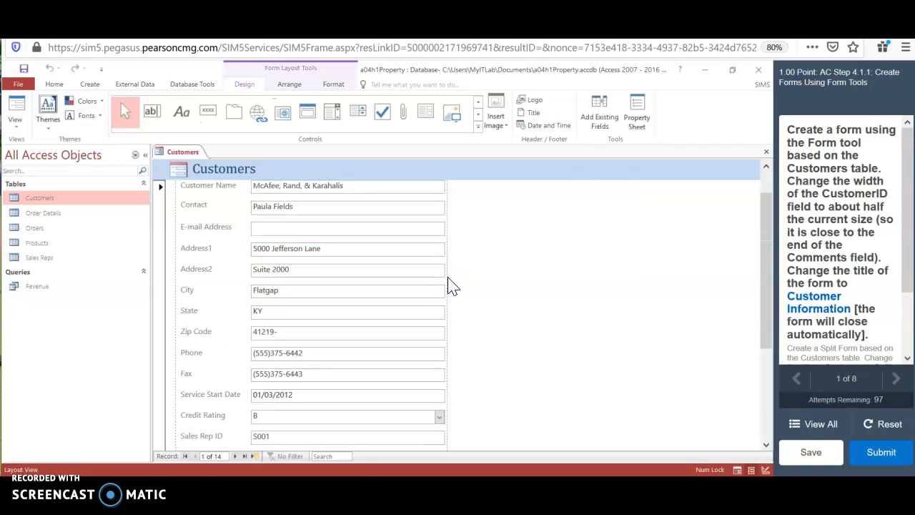
pyautogui.scroll(-3, 448, 278)
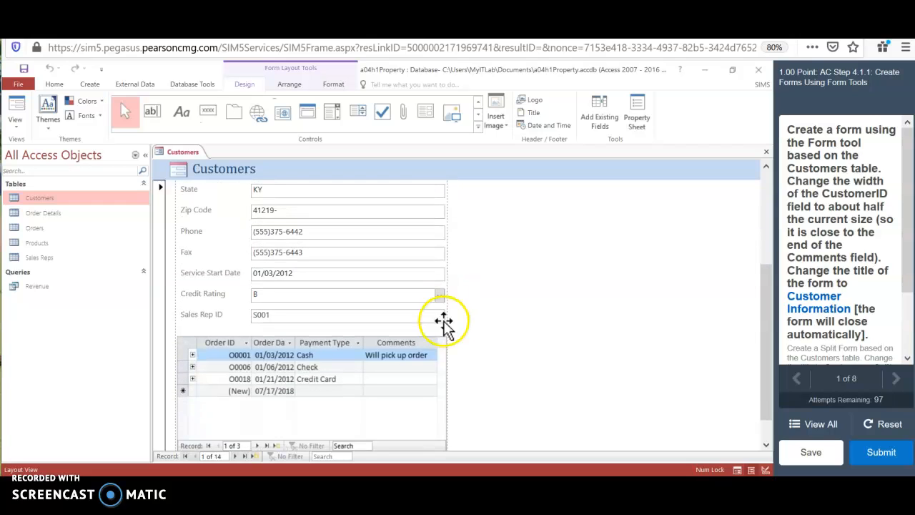
pyautogui.scroll(2, 444, 322)
pyautogui.scroll(2, 443, 321)
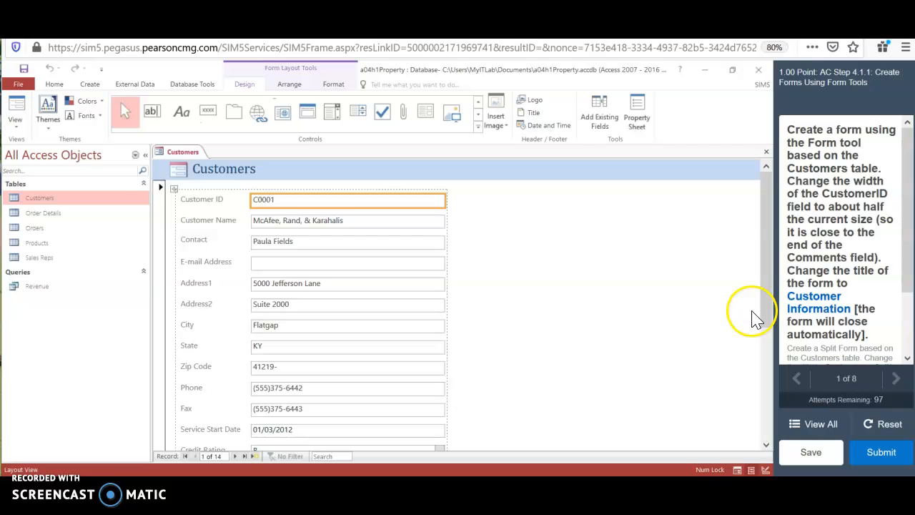
# - Change the Customers form's title to "Customer Information"
pyautogui.click(258, 168)
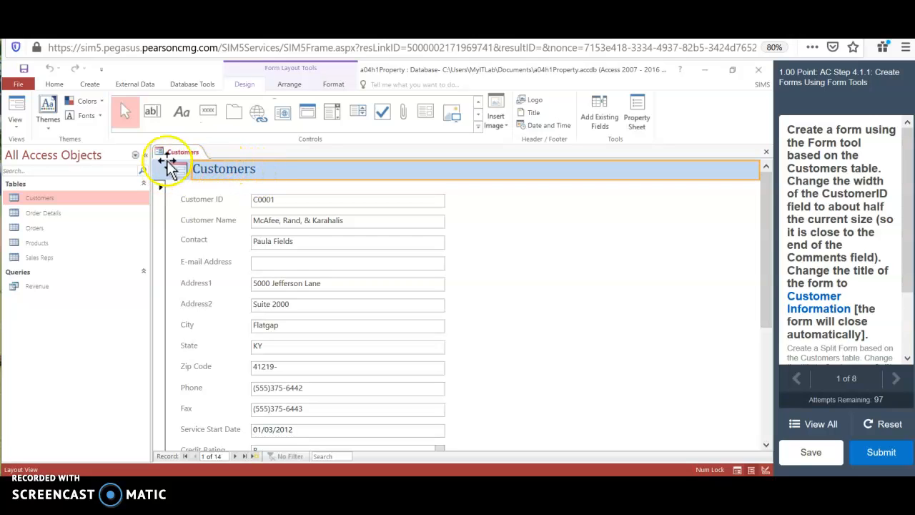
pyautogui.doubleClick(243, 173)
pyautogui.click(263, 169)
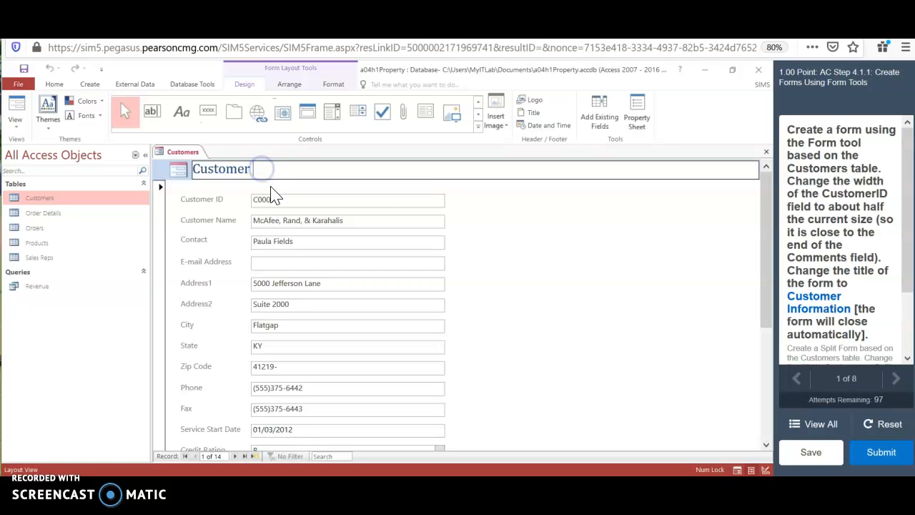
pyautogui.click(291, 170)
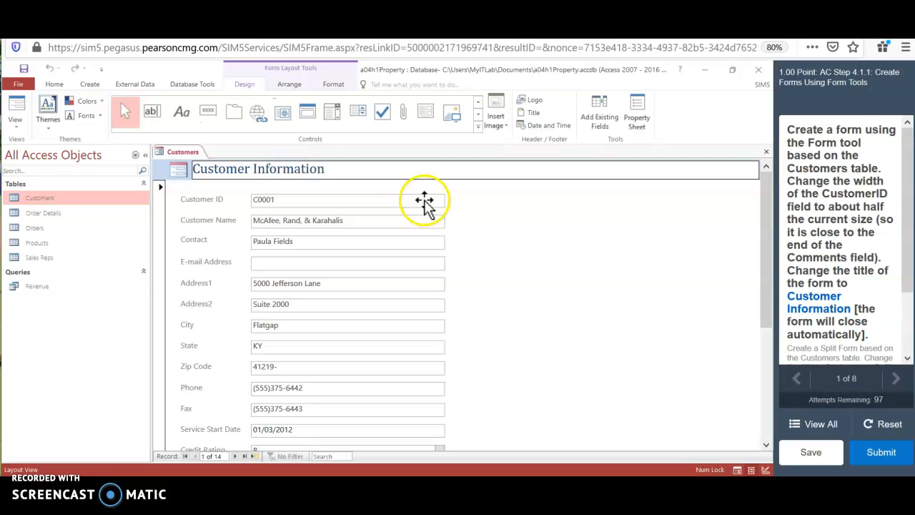
pyautogui.click(500, 204)
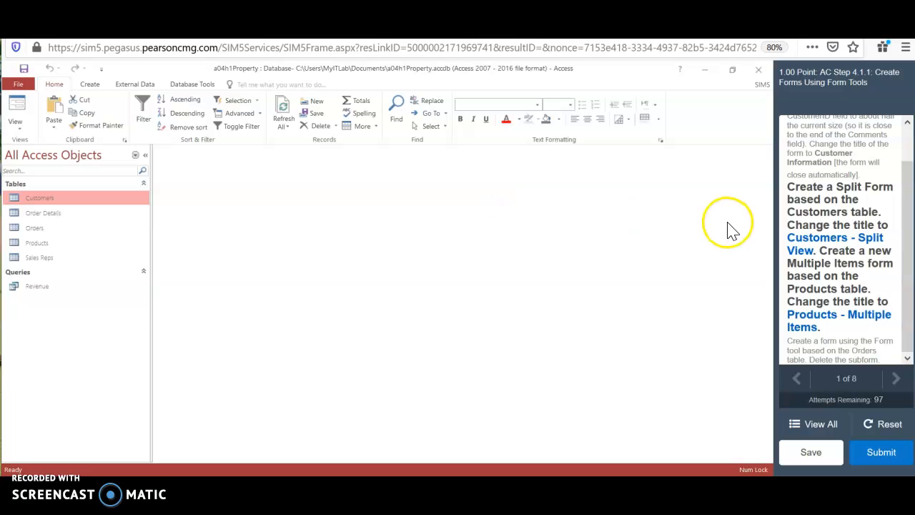
# - Create a Split Form based on the Customers table
pyautogui.click(890, 208)
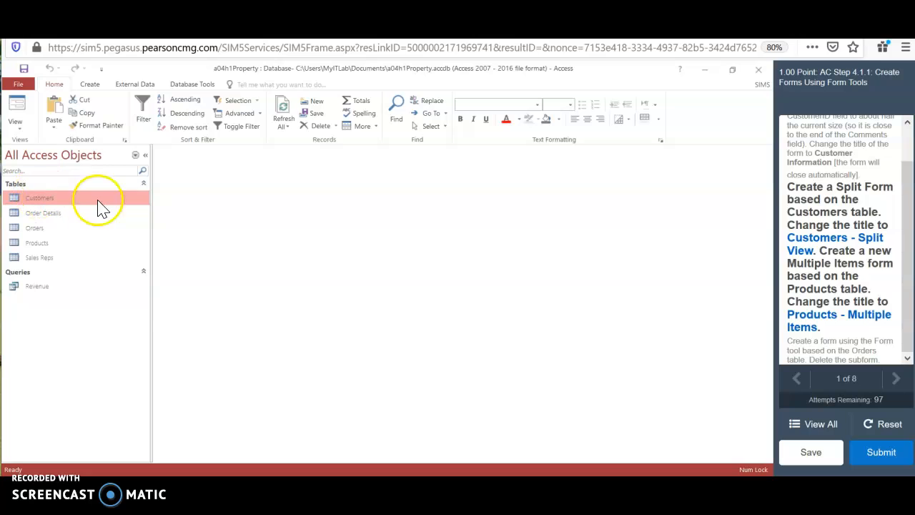
pyautogui.click(88, 84)
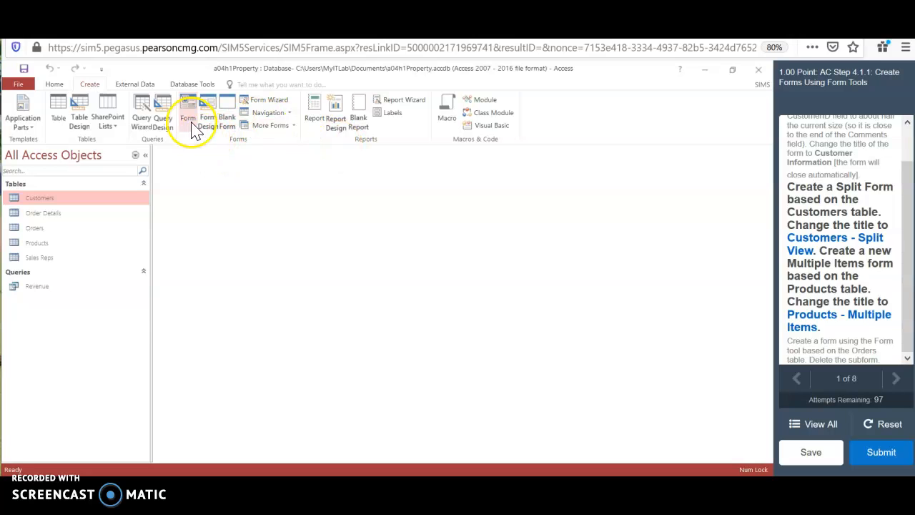
pyautogui.click(295, 127)
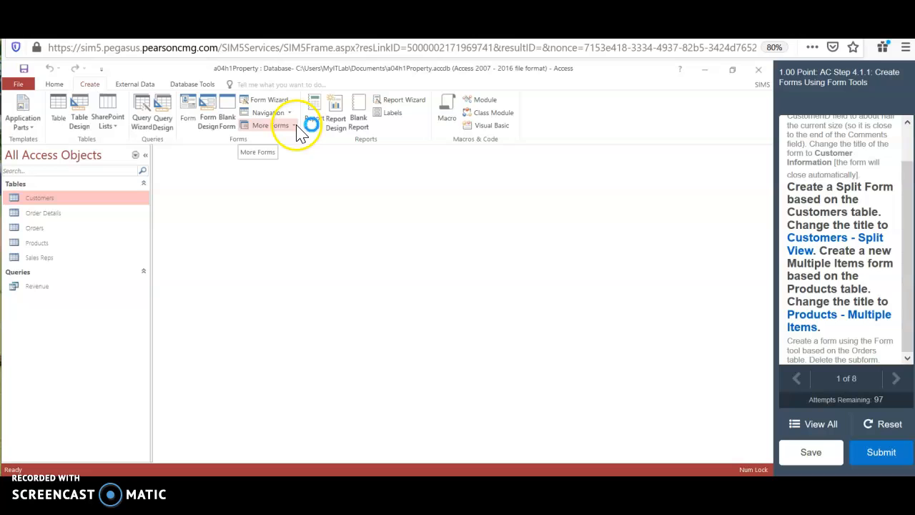
pyautogui.click(295, 127)
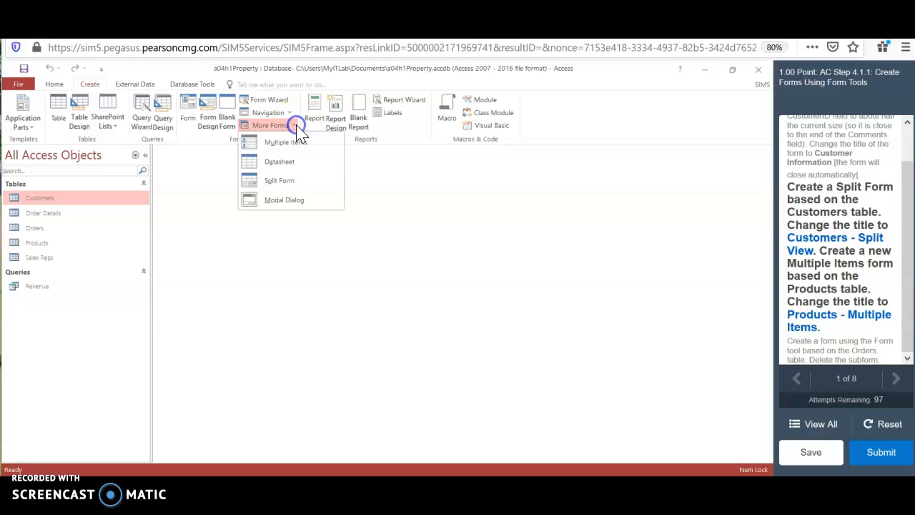
pyautogui.click(303, 183)
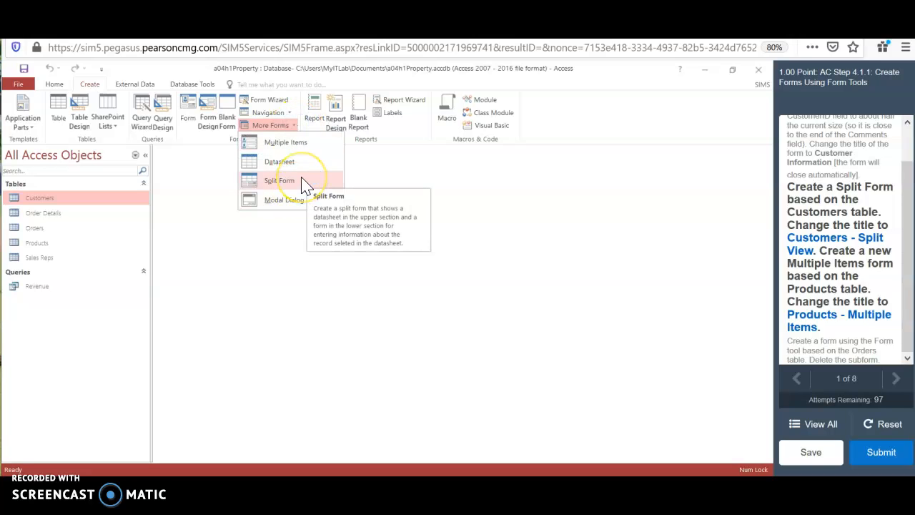
pyautogui.click(303, 183)
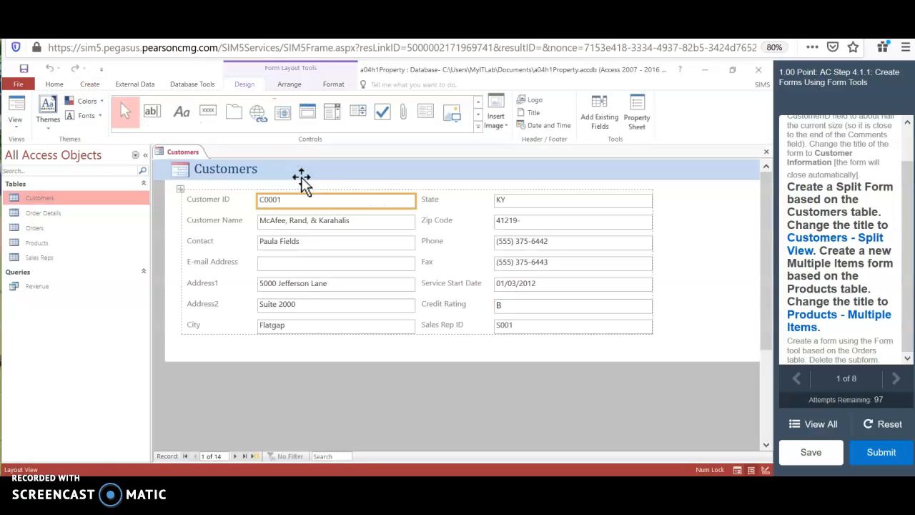
# - Examine both sections of the new split form, the single-record fields and the customer datasheet
pyautogui.click(309, 261)
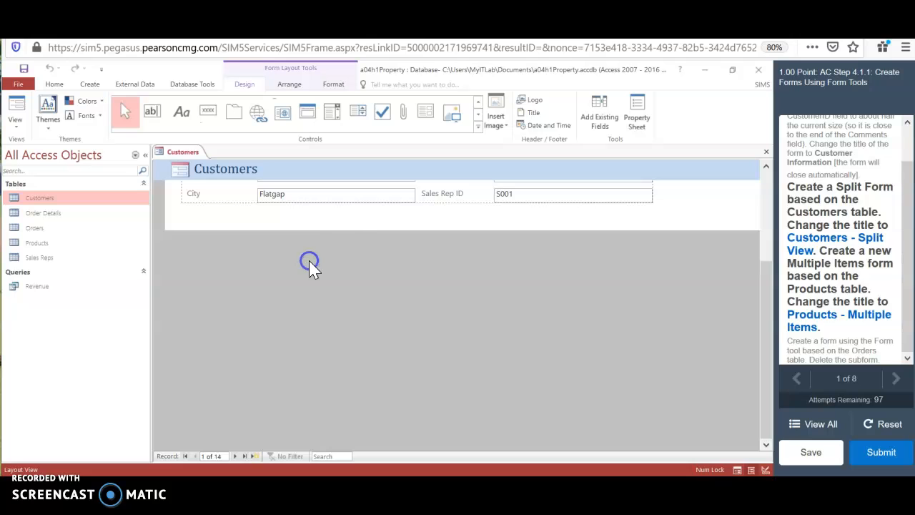
pyautogui.scroll(3, 343, 236)
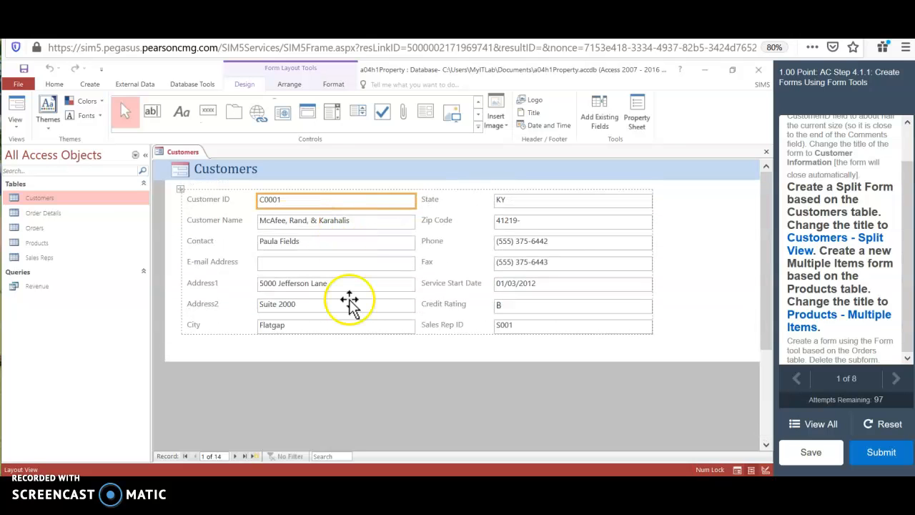
pyautogui.scroll(-3, 349, 304)
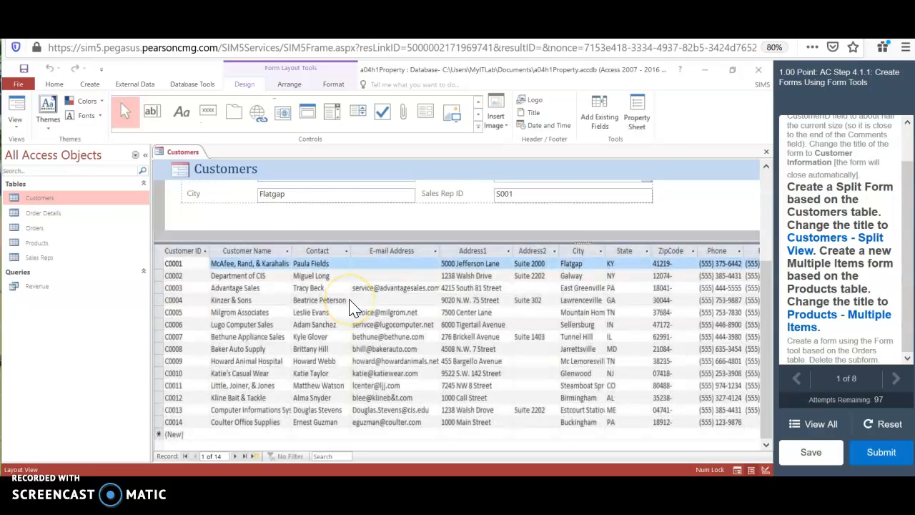
pyautogui.scroll(3, 351, 307)
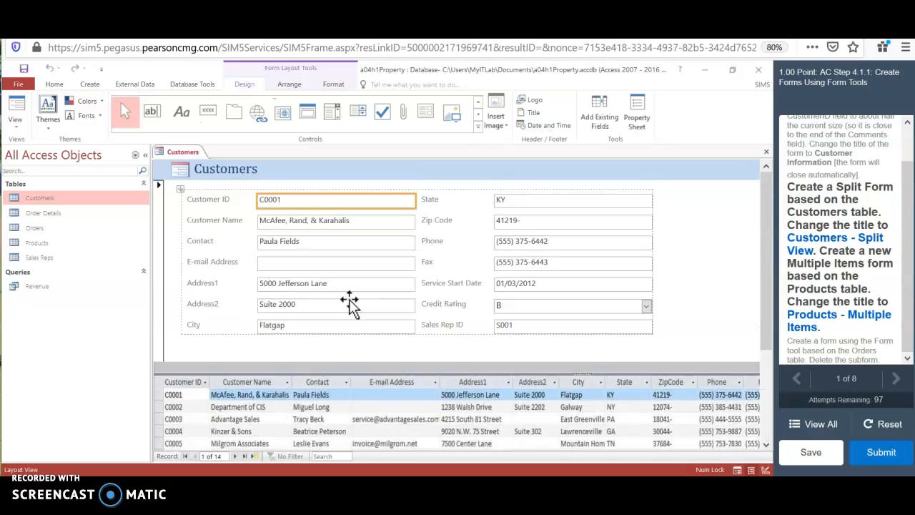
pyautogui.scroll(-3, 349, 304)
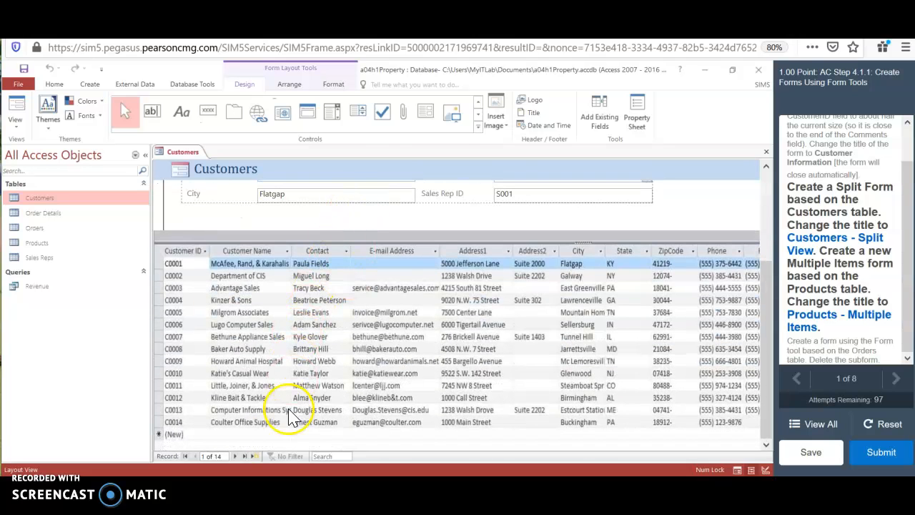
pyautogui.scroll(3, 353, 239)
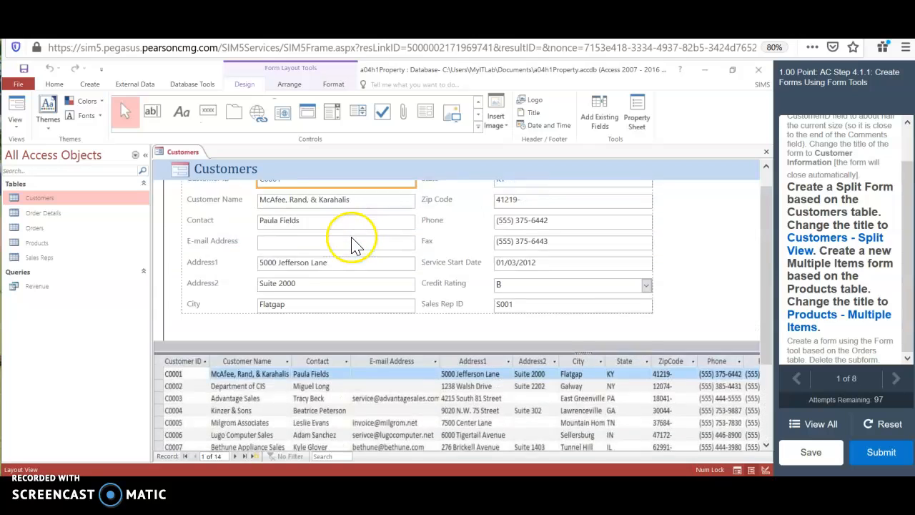
pyautogui.scroll(1, 353, 241)
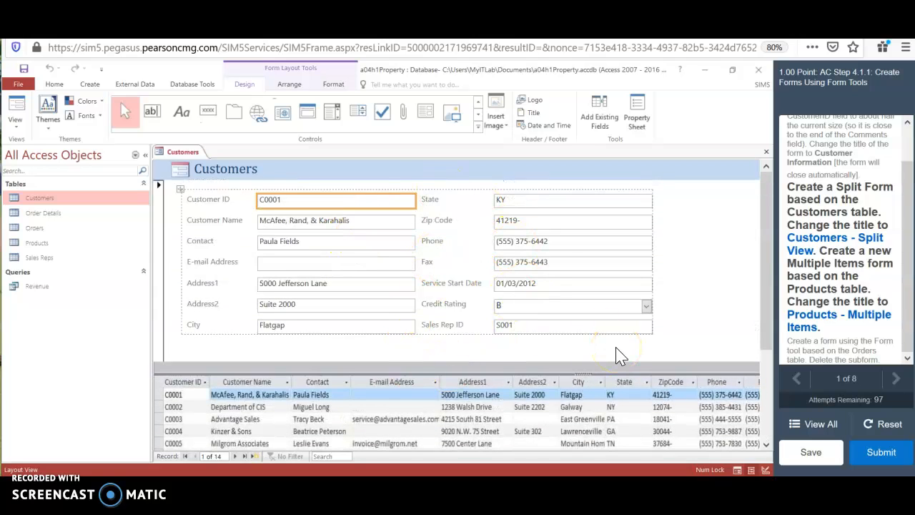
pyautogui.scroll(-4, 619, 353)
pyautogui.scroll(4, 619, 353)
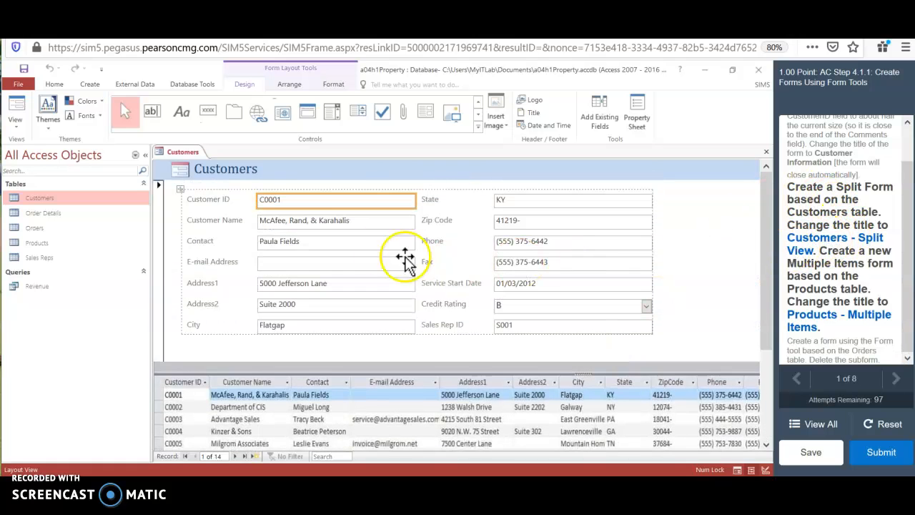
# - Change the split form's title to "Customers - Split View"
pyautogui.click(333, 169)
pyautogui.click(268, 170)
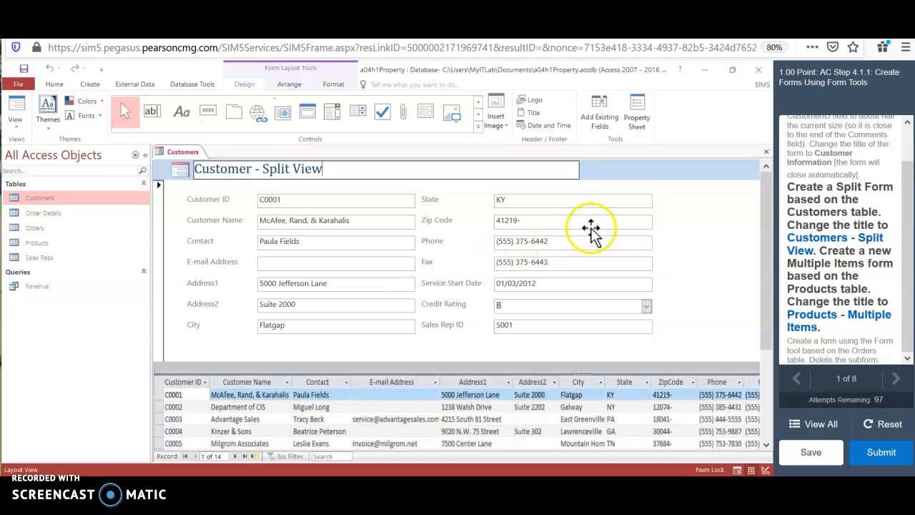
pyautogui.click(704, 213)
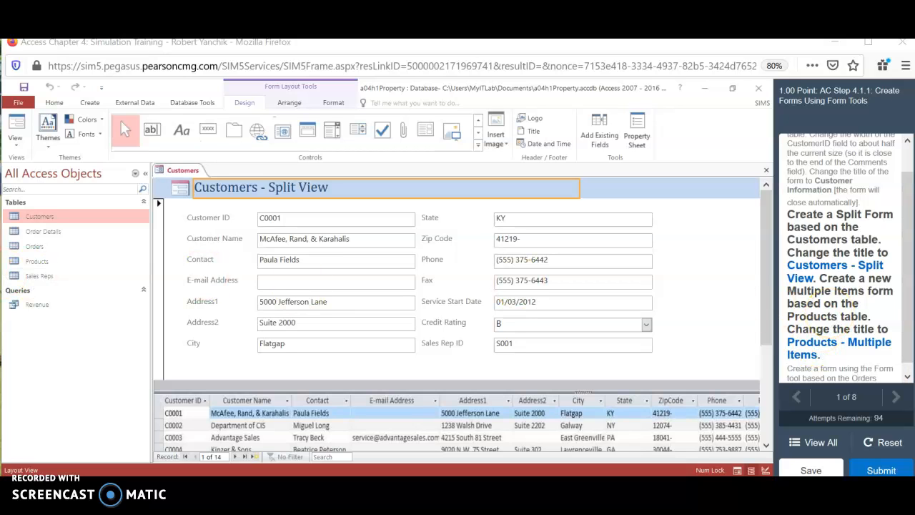
# - Create a Multiple Items form based on the Products table
pyautogui.click(38, 262)
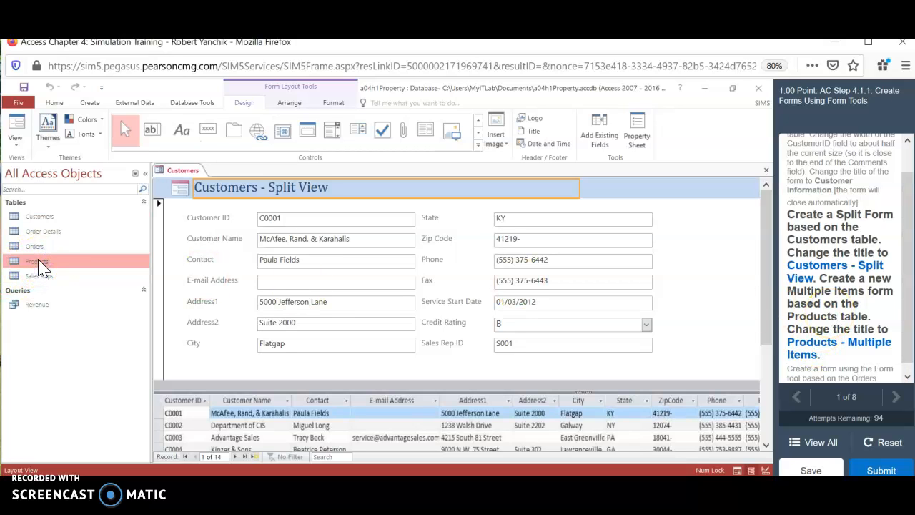
pyautogui.click(91, 103)
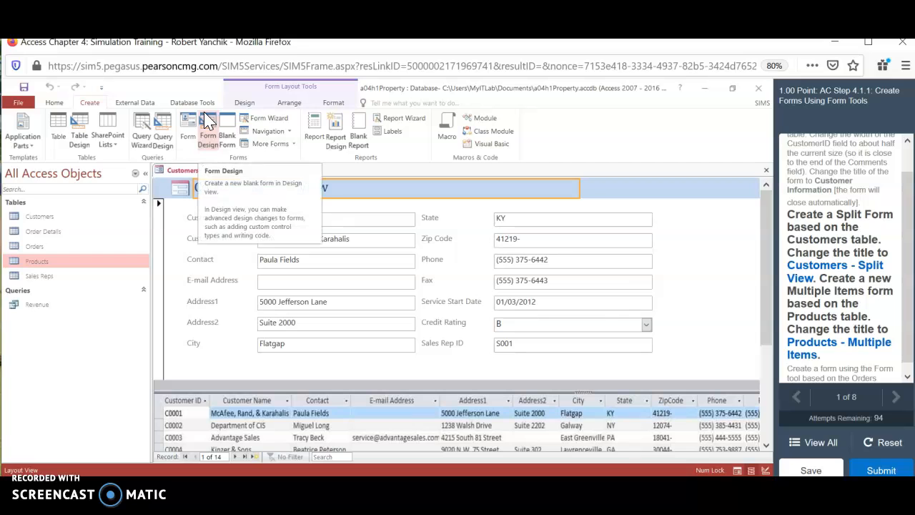
pyautogui.click(296, 146)
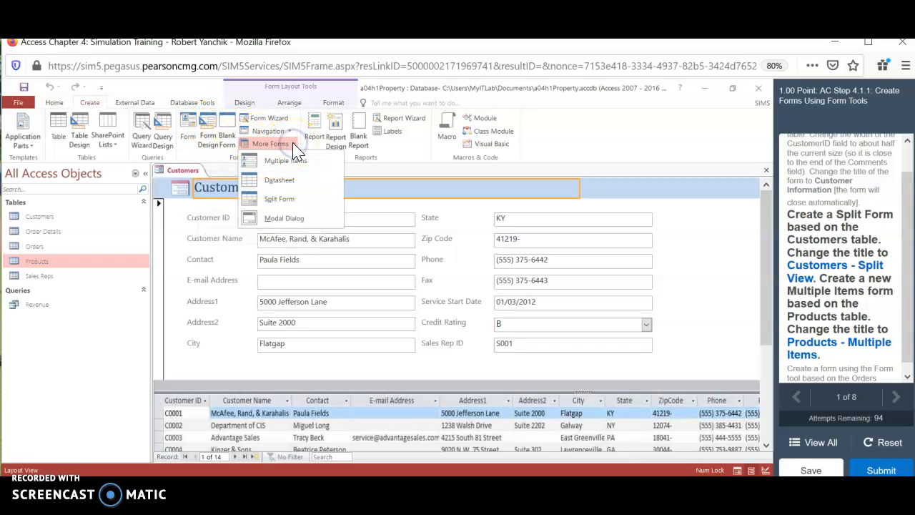
pyautogui.click(287, 162)
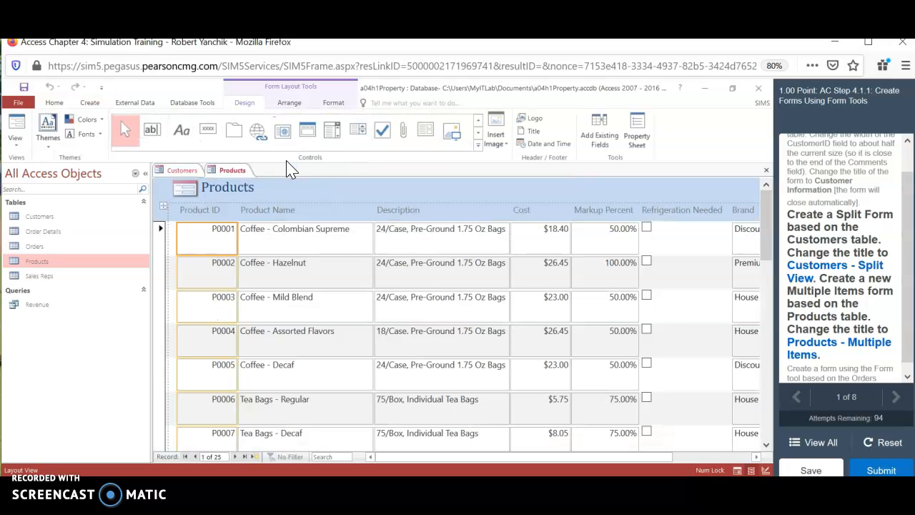
# - Examine the product records in the new multiple items form, from the first product to the last
pyautogui.scroll(-5, 288, 232)
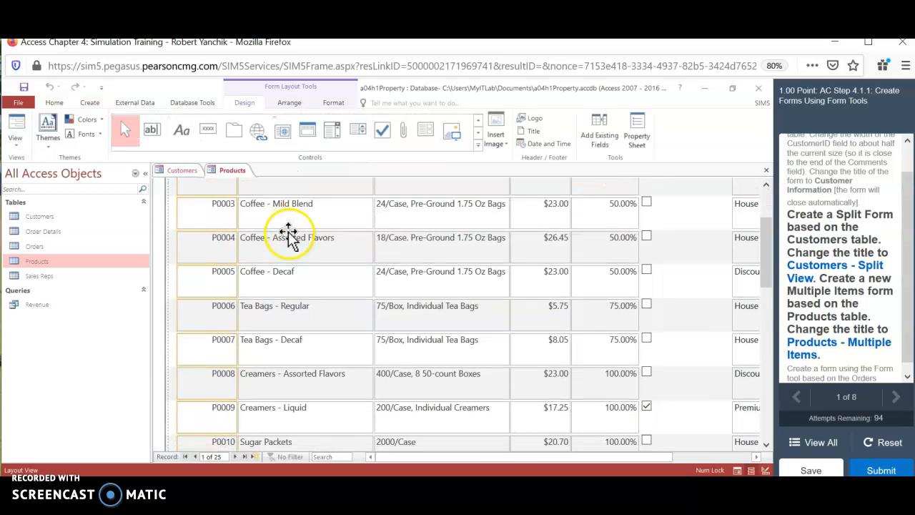
pyautogui.scroll(5, 292, 236)
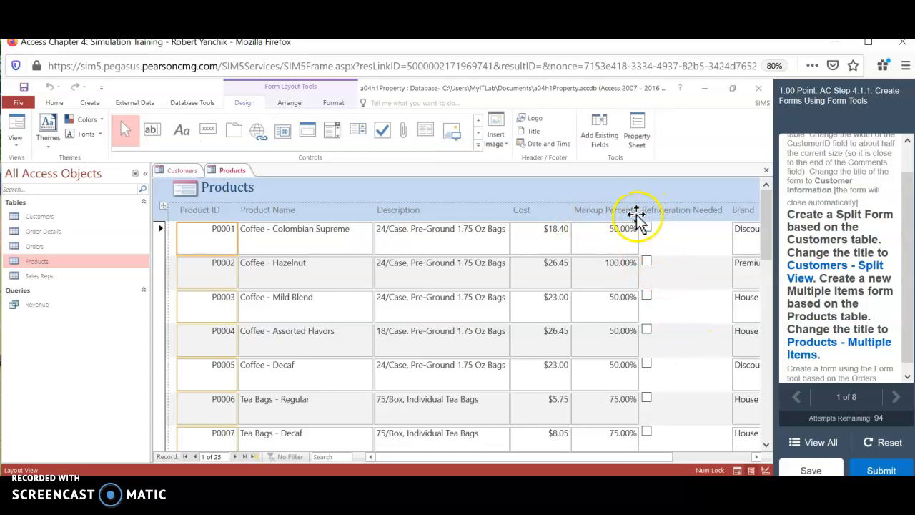
pyautogui.scroll(-2, 637, 218)
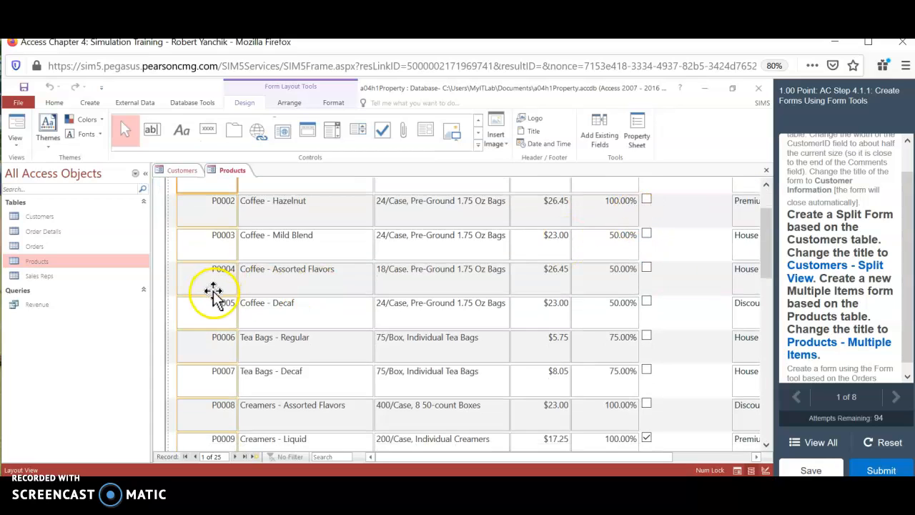
pyautogui.scroll(-10, 214, 293)
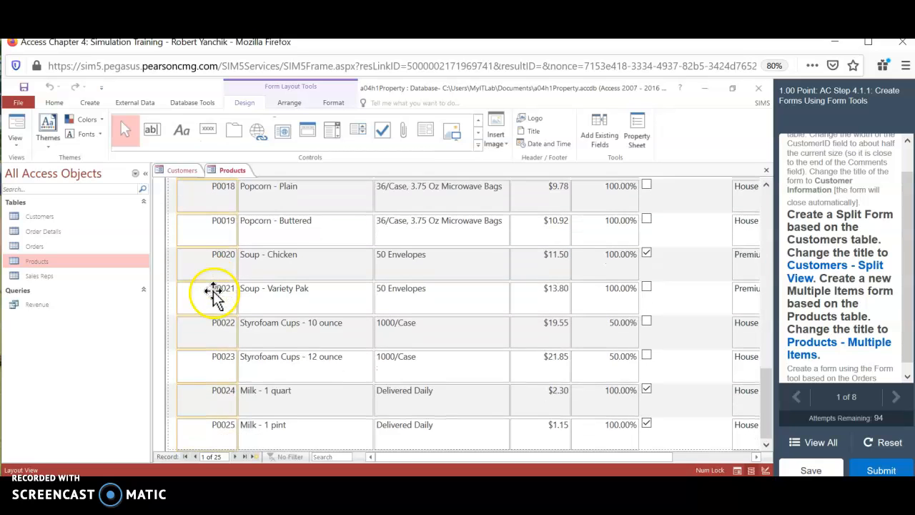
pyautogui.scroll(5, 214, 293)
pyautogui.scroll(5, 214, 293)
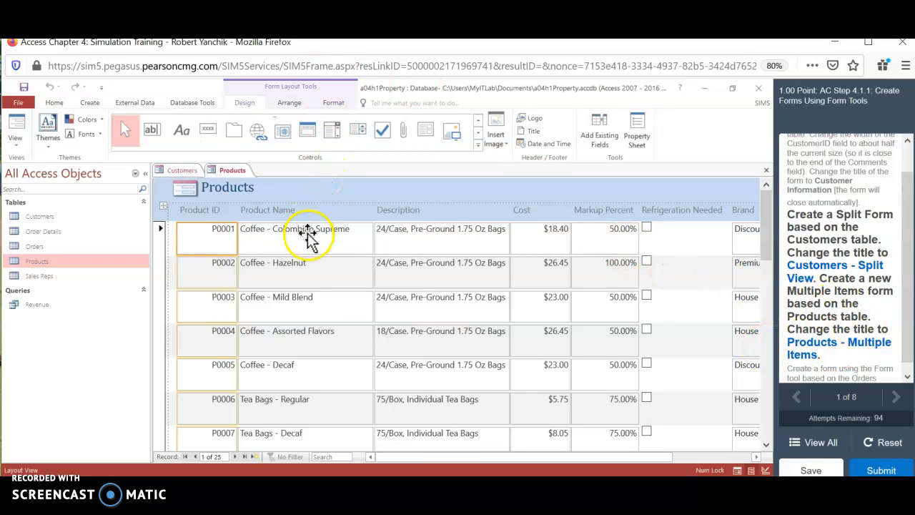
# - Change the multiple items form's title to "Products - Multiple Items"
pyautogui.click(296, 190)
pyautogui.click(255, 188)
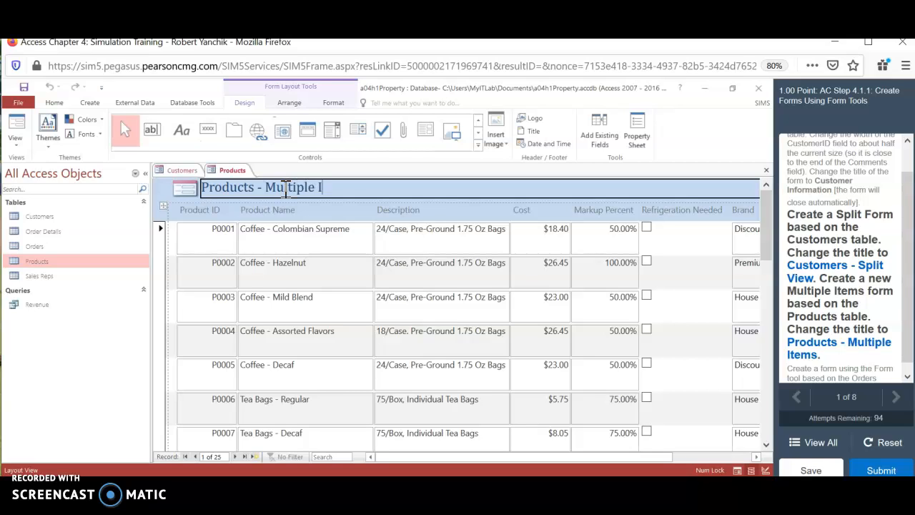
pyautogui.click(415, 196)
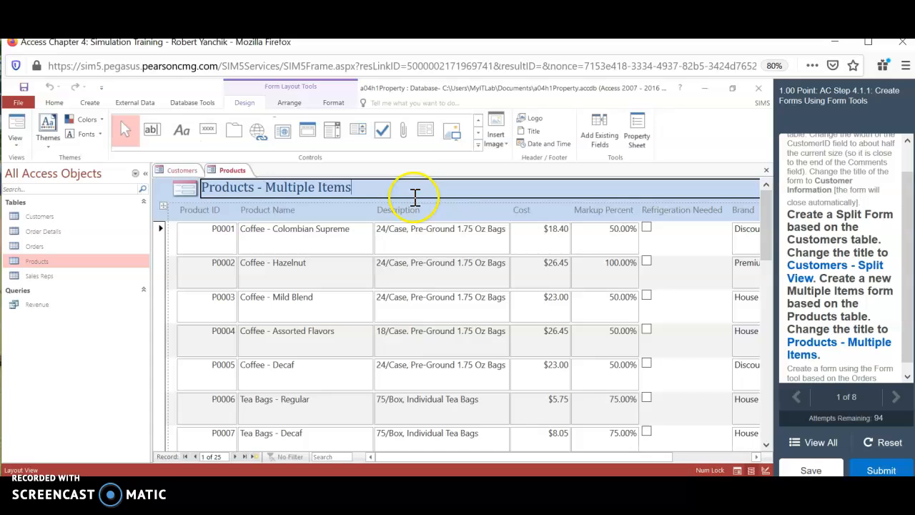
pyautogui.click(677, 249)
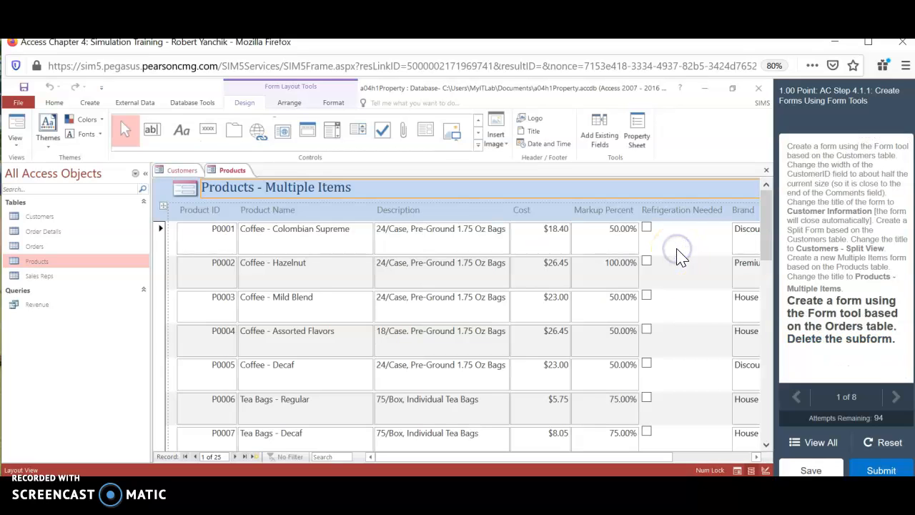
# - Create a form based on the Orders table using the Form tool
pyautogui.scroll(-1, 802, 322)
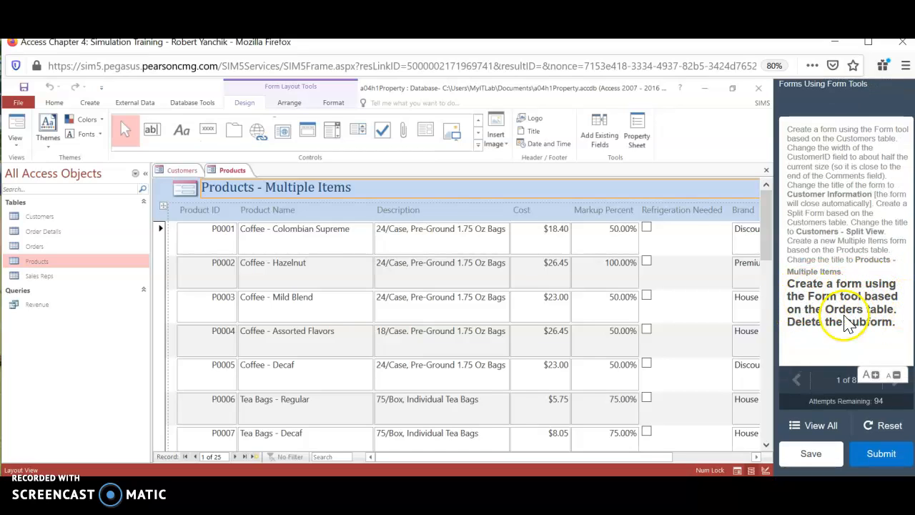
pyautogui.click(70, 246)
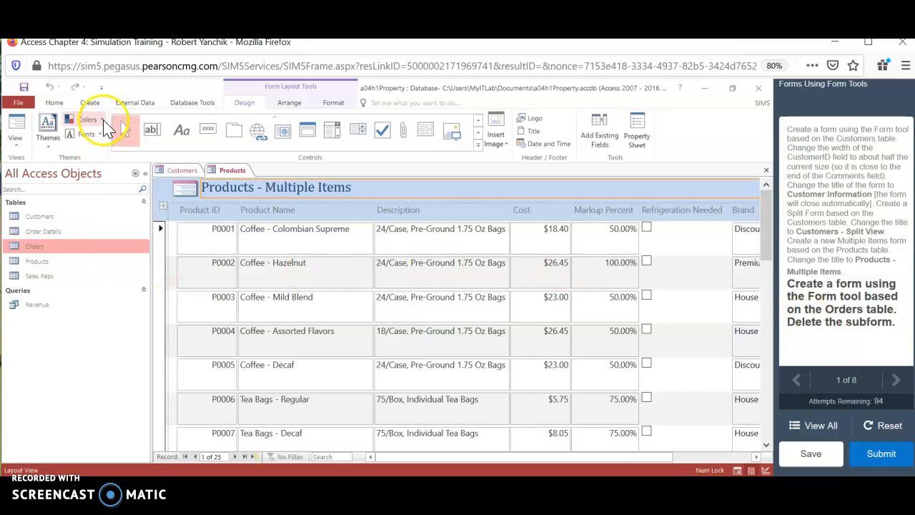
pyautogui.click(94, 103)
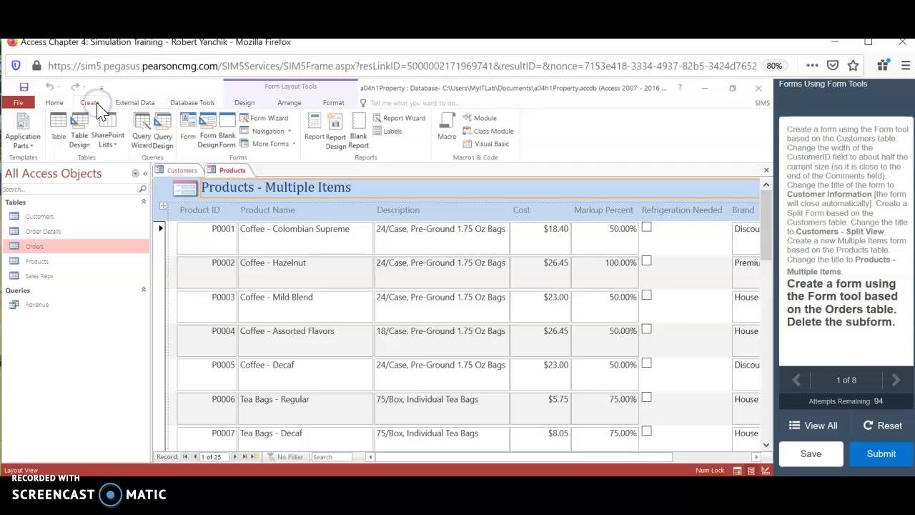
pyautogui.click(191, 141)
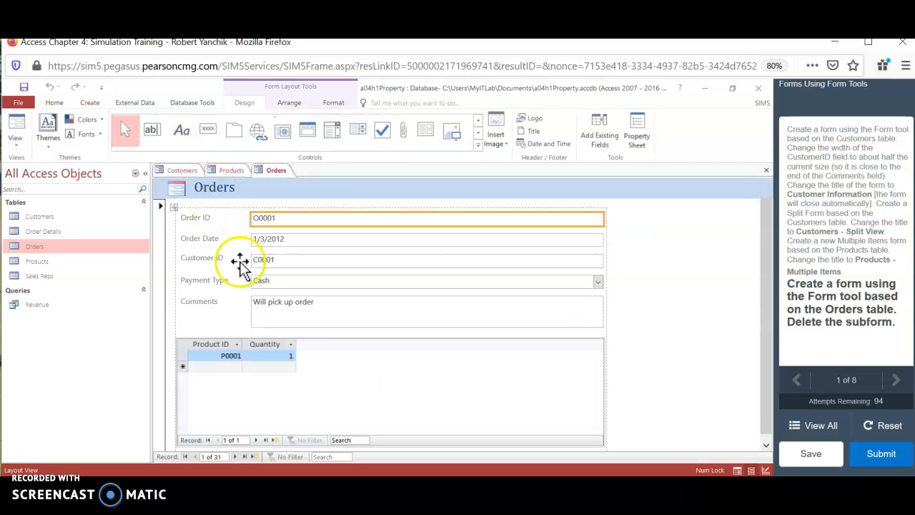
# - Delete the subform with the Product ID and Quantity columns from the Orders form
pyautogui.scroll(-2, 345, 309)
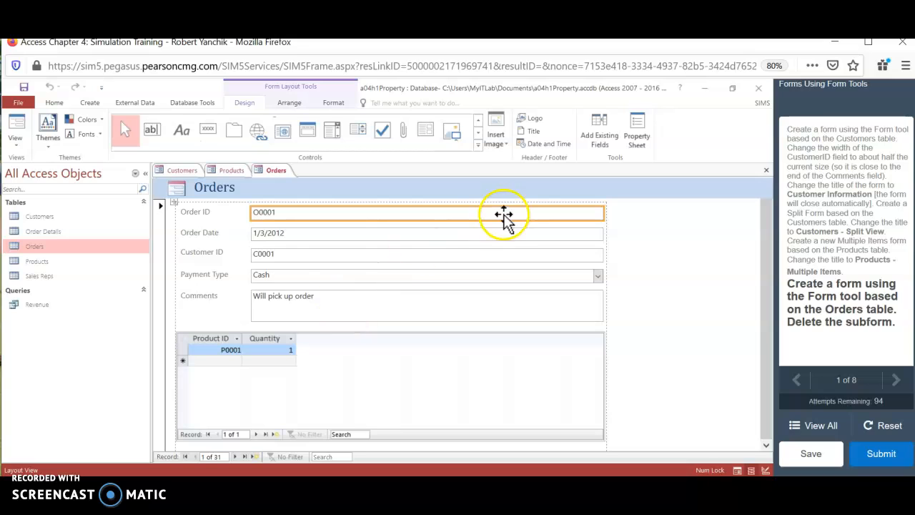
pyautogui.click(449, 351)
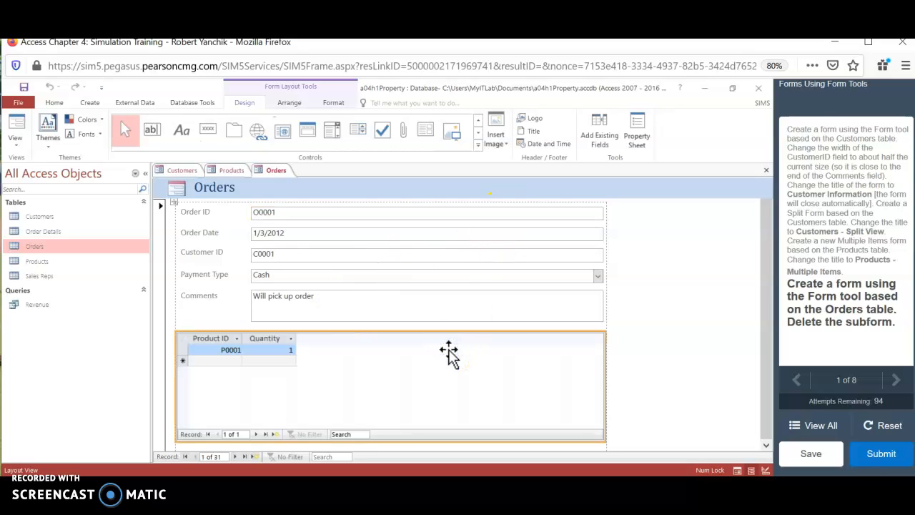
pyautogui.click(622, 352)
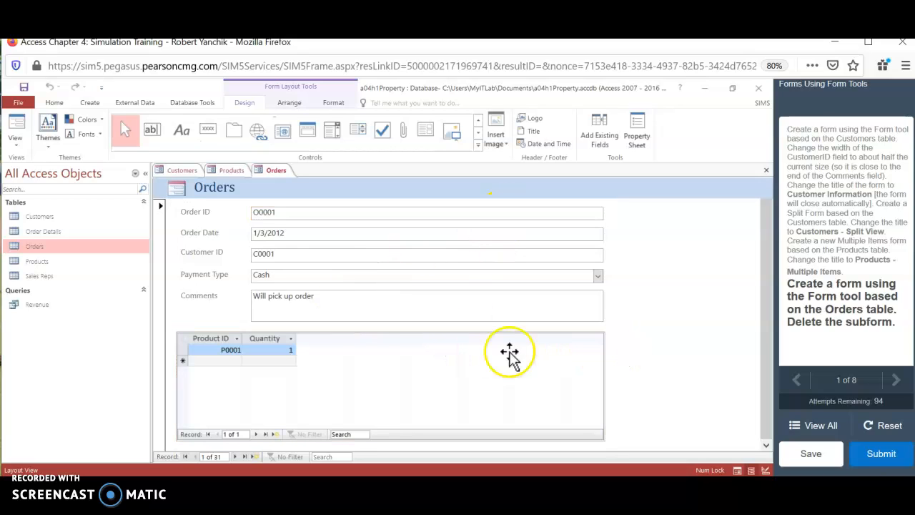
pyautogui.click(357, 365)
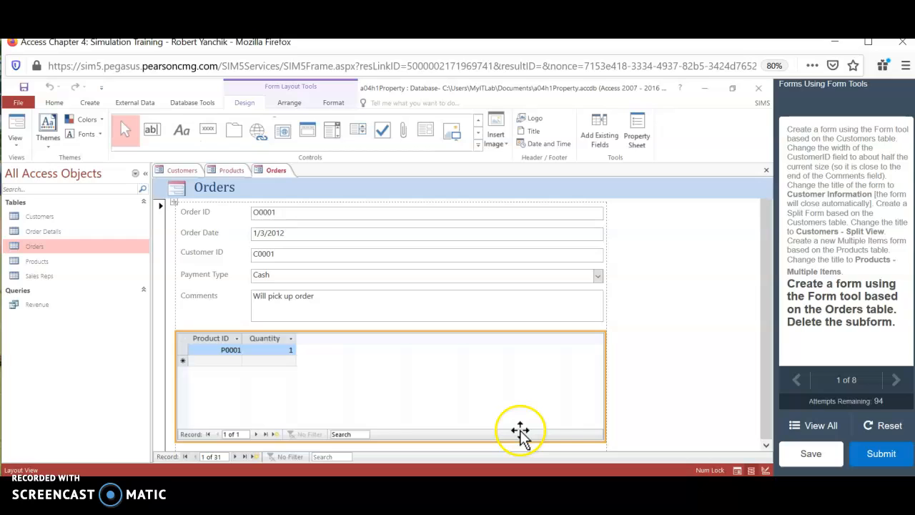
pyautogui.press('Delete')
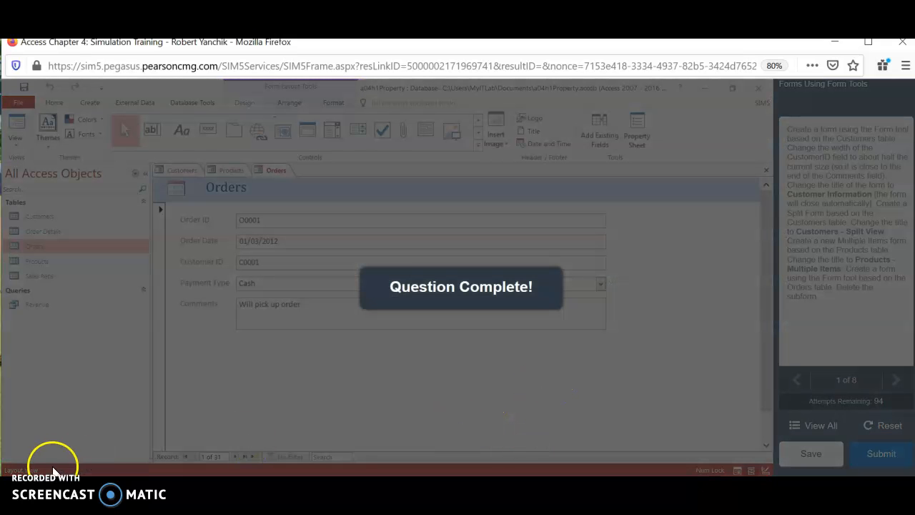